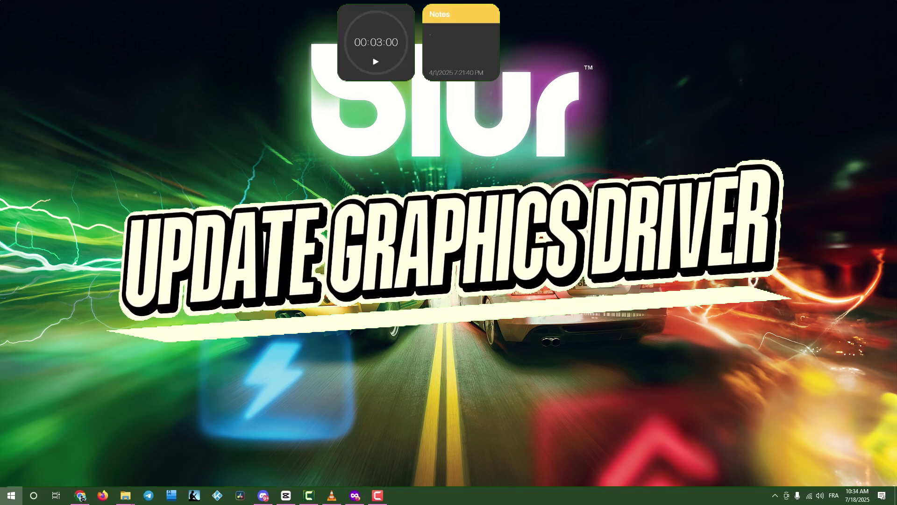
# Open Device Manager and move its window toward the middle of the desktop
pyautogui.press('super')
pyautogui.write('de')
pyautogui.press('Return')
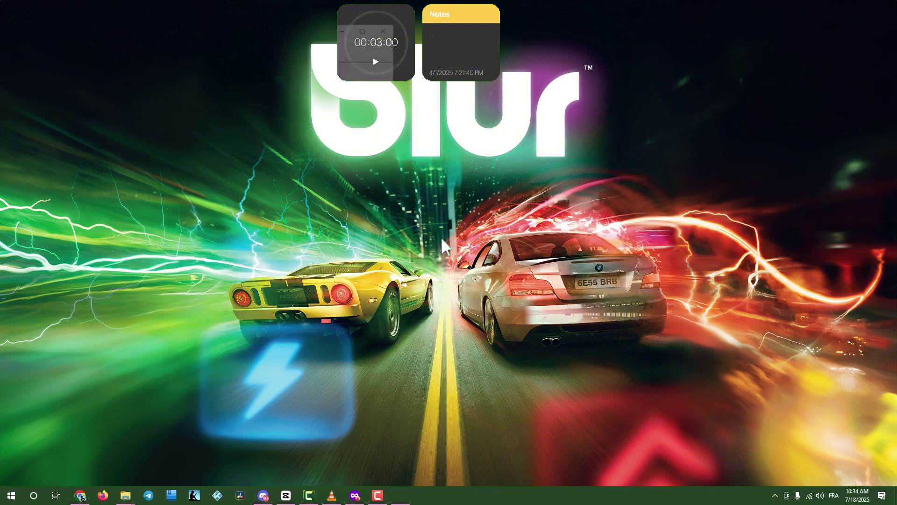
pyautogui.moveTo(244, 28); pyautogui.dragTo(478, 102)
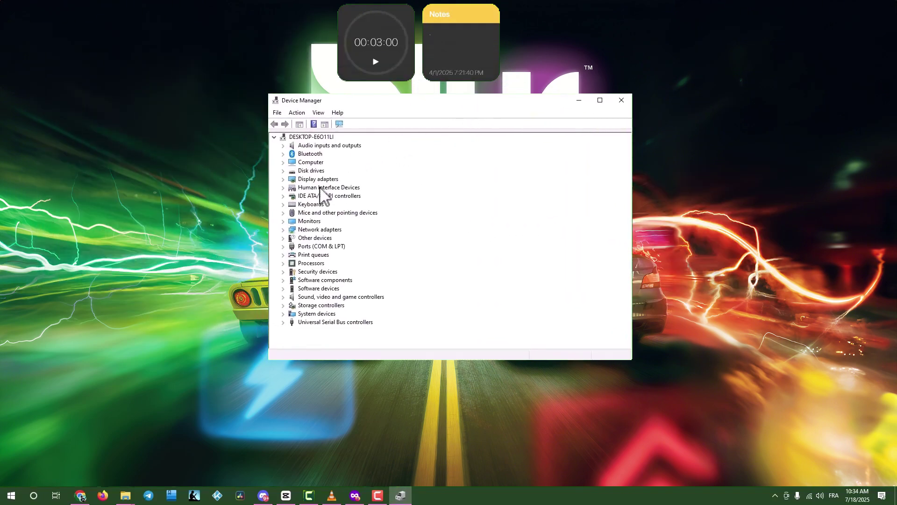
# Search automatically for an updated driver for the NVIDIA GeForce RTX 4060 display adapter and close Device Manager
pyautogui.click(282, 178)
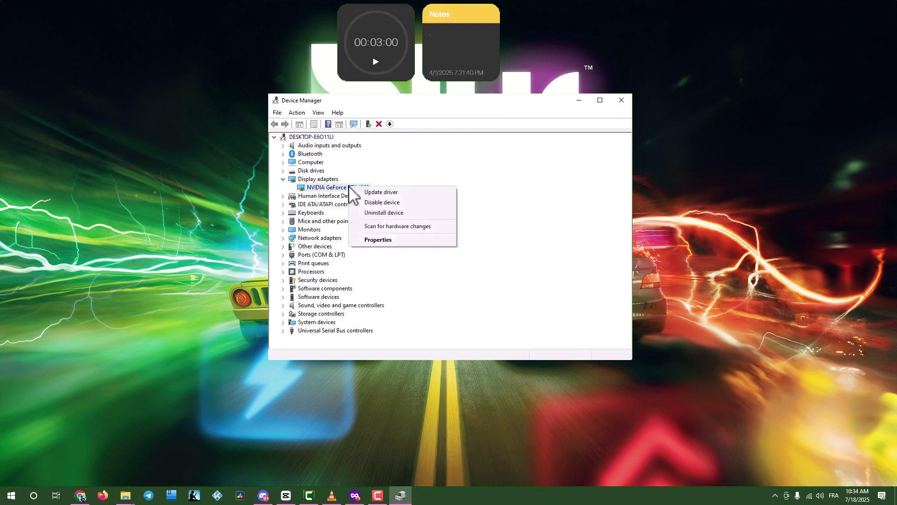
pyautogui.click(378, 193)
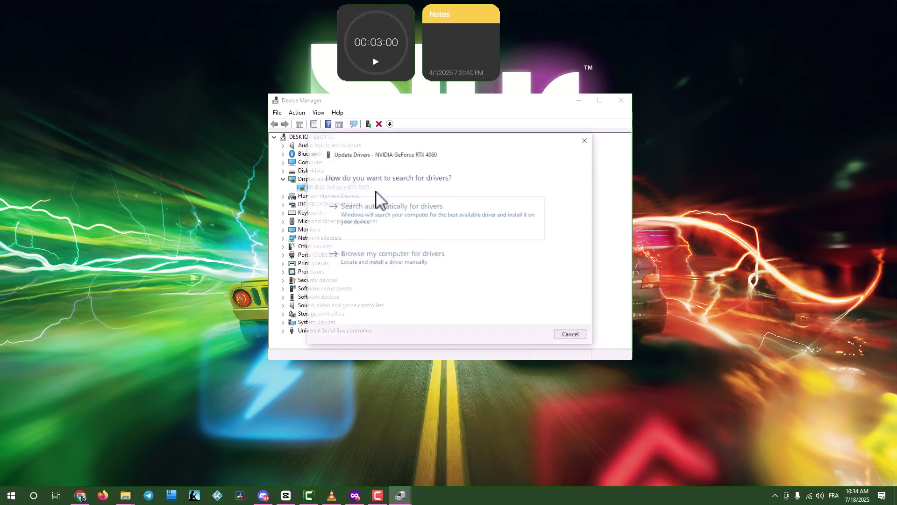
pyautogui.click(419, 223)
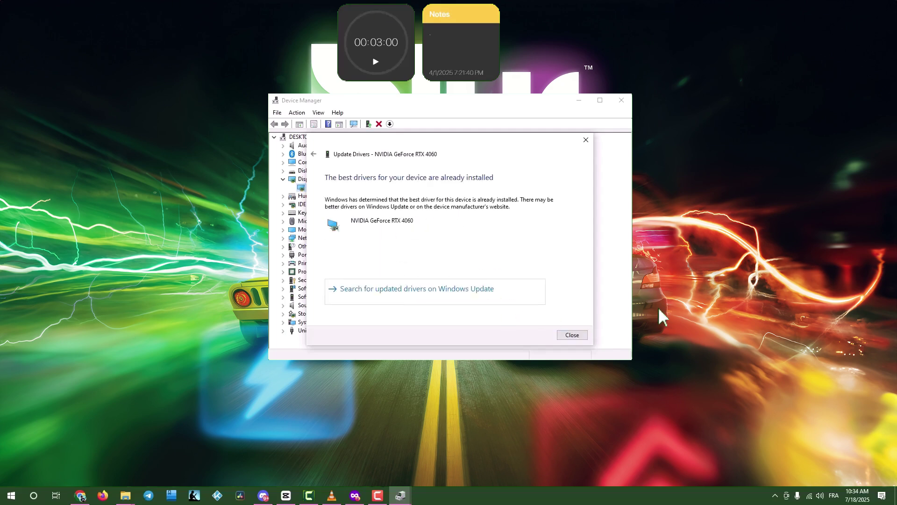
pyautogui.click(572, 335)
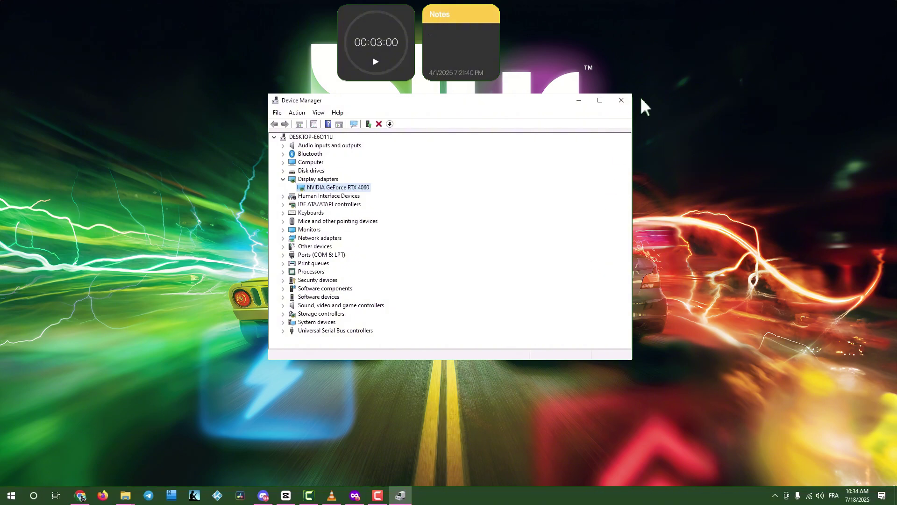
pyautogui.click(627, 101)
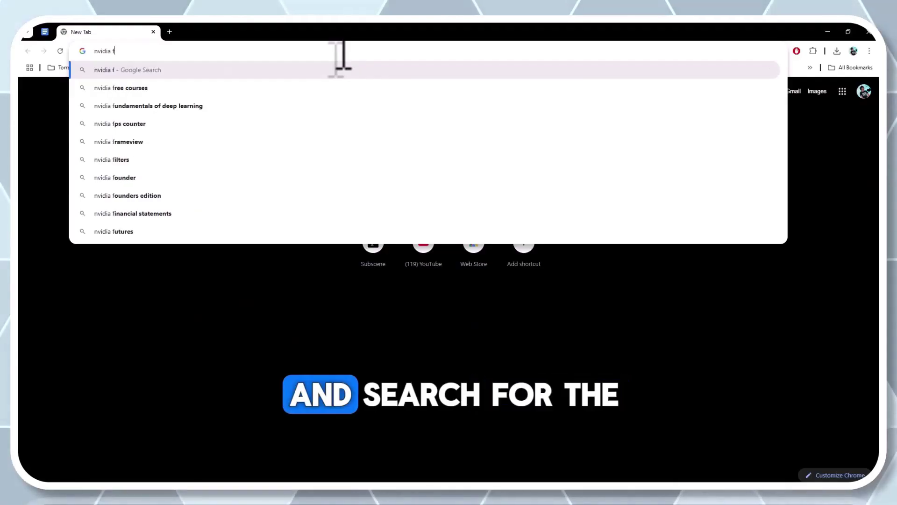
# Search the web for "nvidia geforce experience download" and download NVIDIA App from its official page
pyautogui.write('eforce experience')
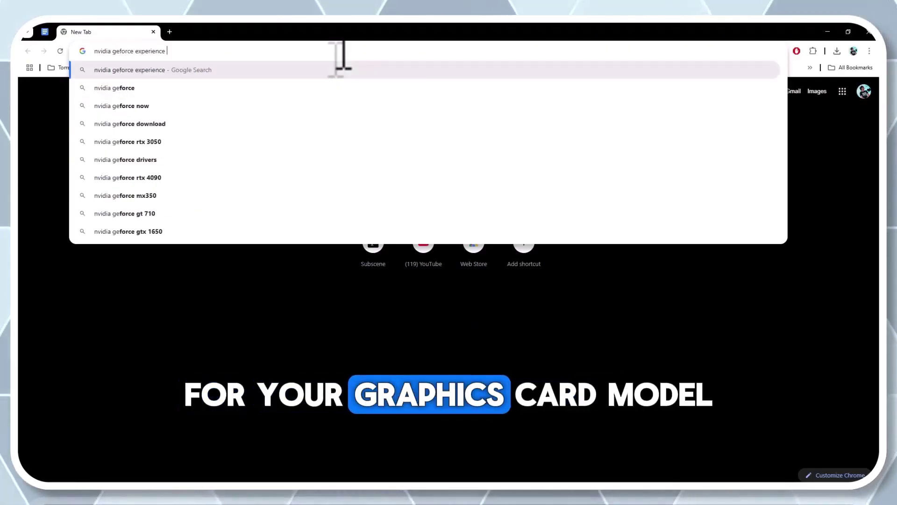
pyautogui.press('Down')
pyautogui.press('Return')
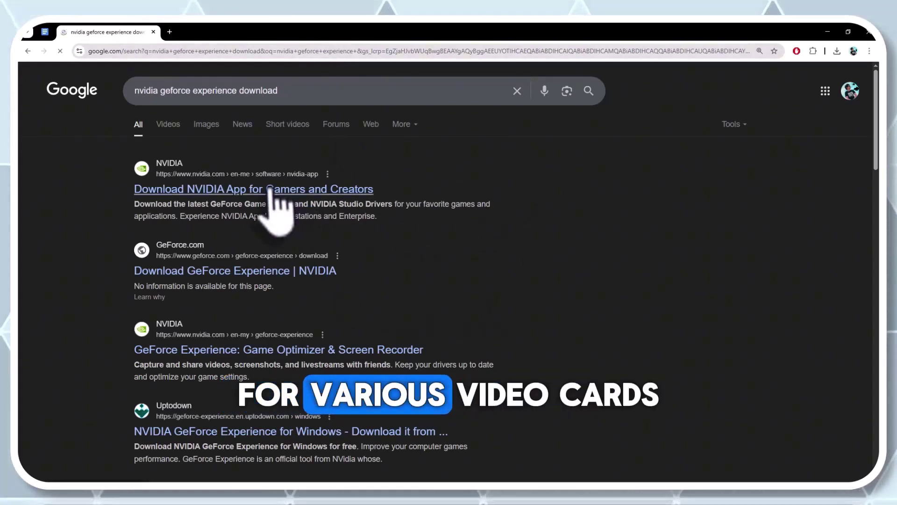
pyautogui.click(321, 189)
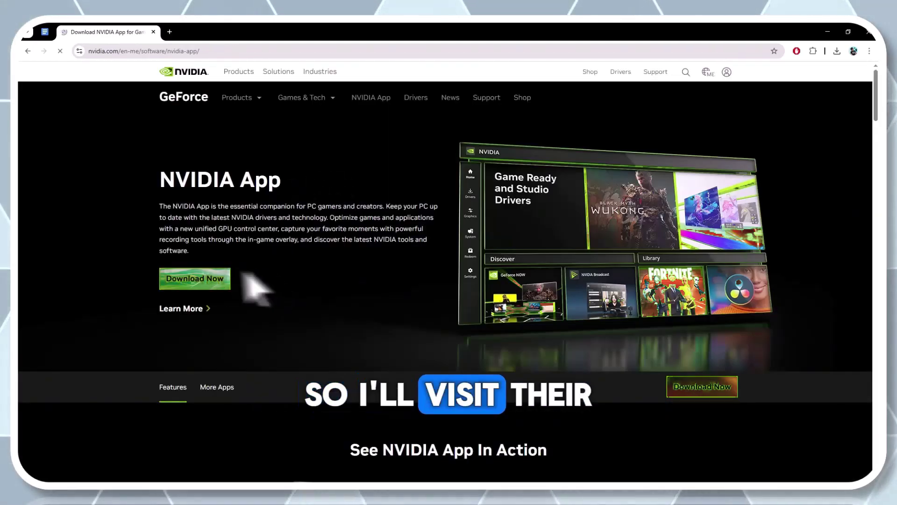
pyautogui.click(214, 282)
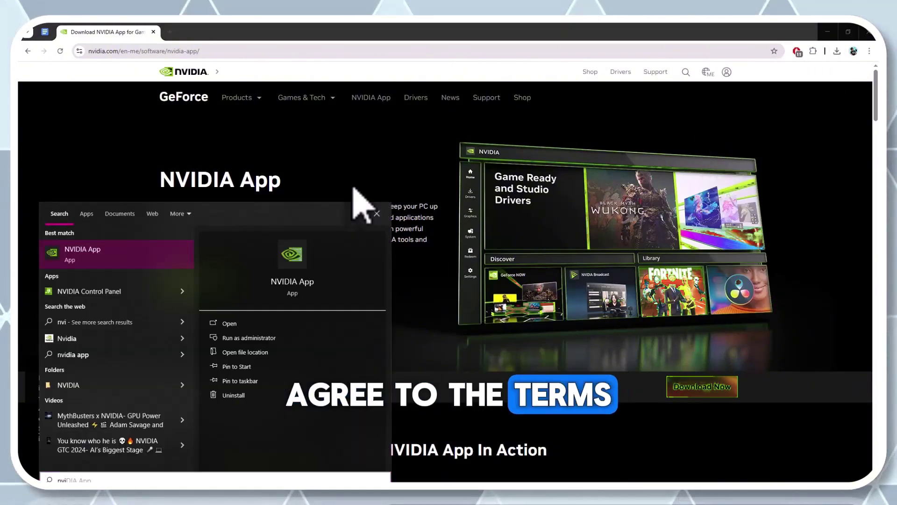
# Launch NVIDIA App and view its driver updates
pyautogui.click(354, 188)
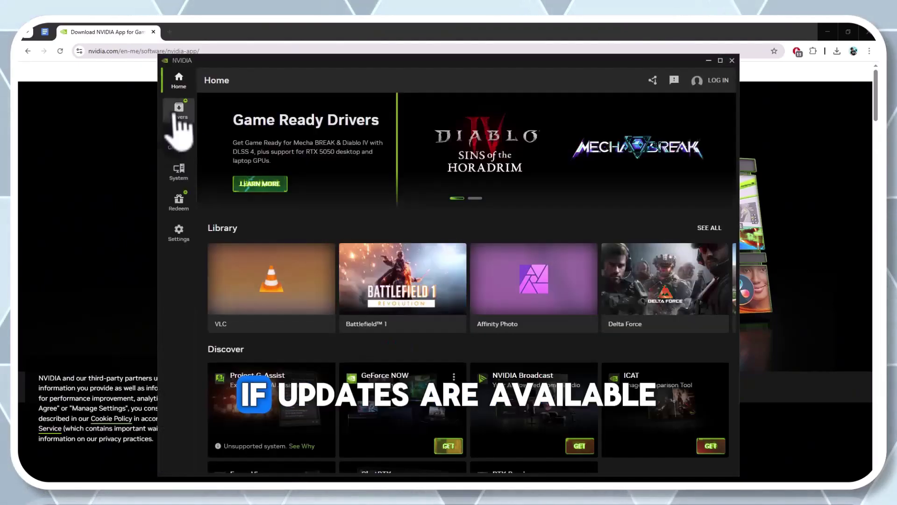
pyautogui.click(178, 110)
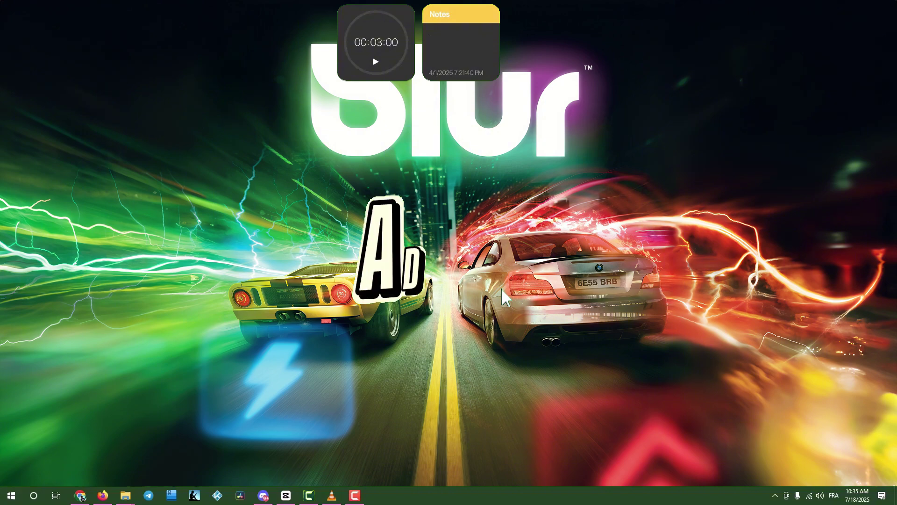
# Find and open the Windows Graphics settings page
pyautogui.press('super')
pyautogui.write('gra')
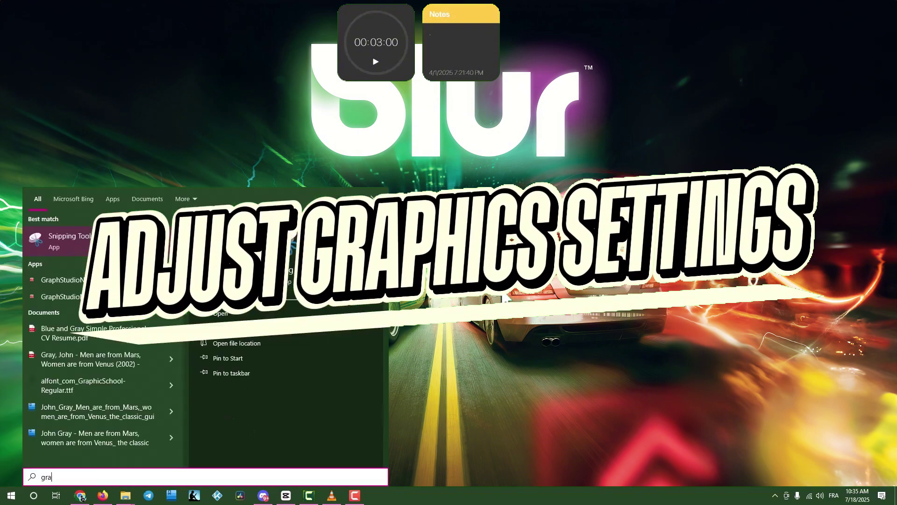
pyautogui.write('p')
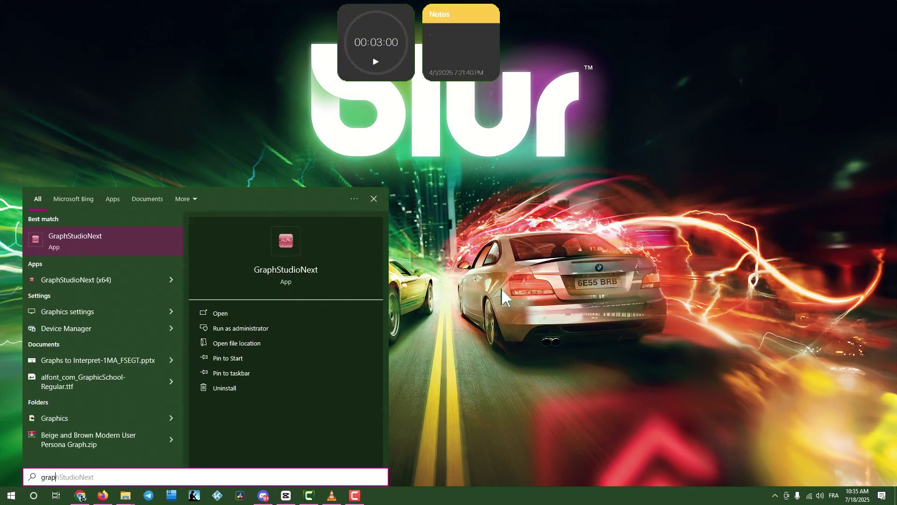
pyautogui.write('hics set')
pyautogui.press('Return')
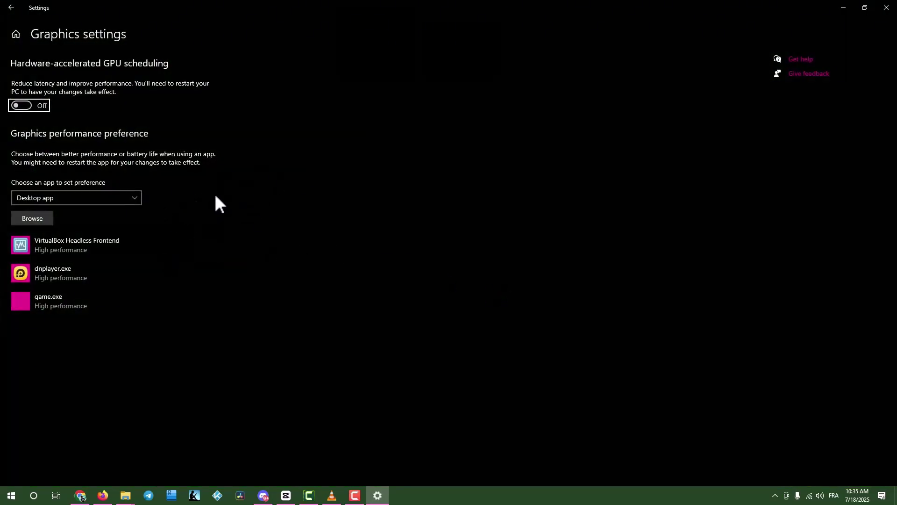
# Save the graphics preference of game.exe as High performance and close the Settings window
pyautogui.click(44, 217)
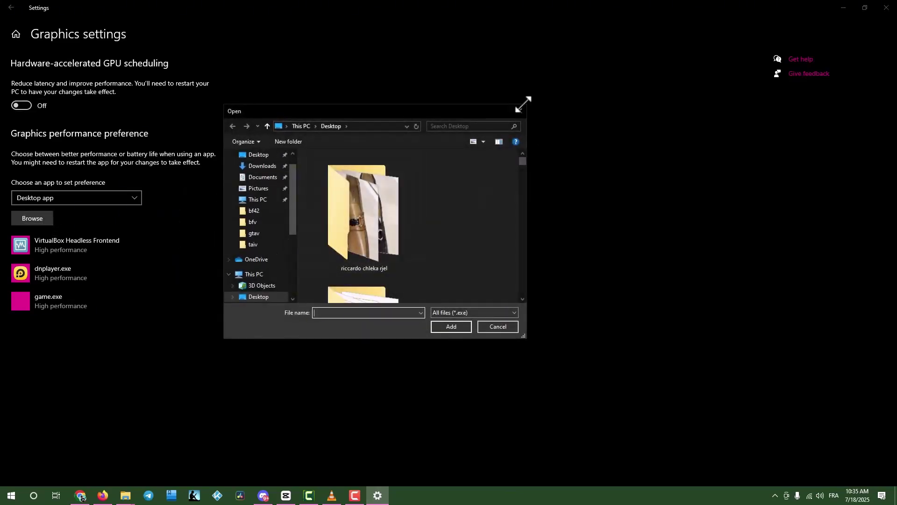
pyautogui.click(518, 113)
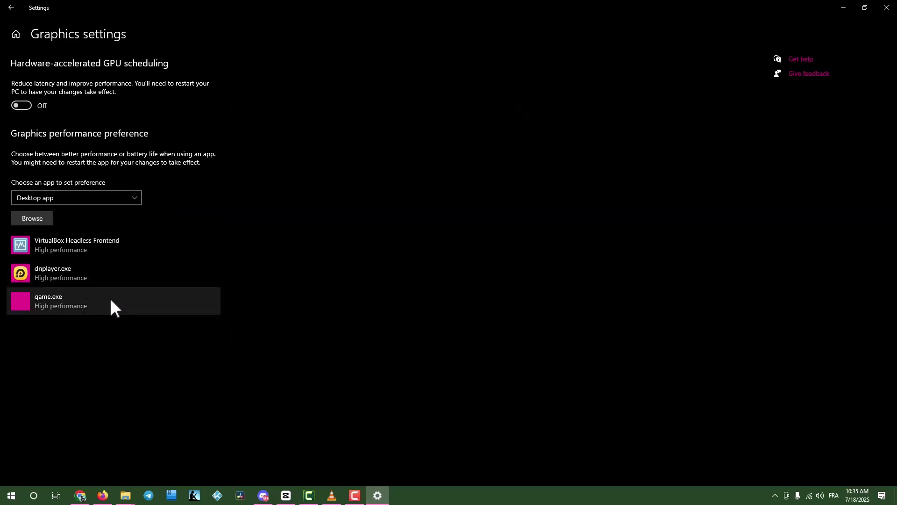
pyautogui.click(106, 299)
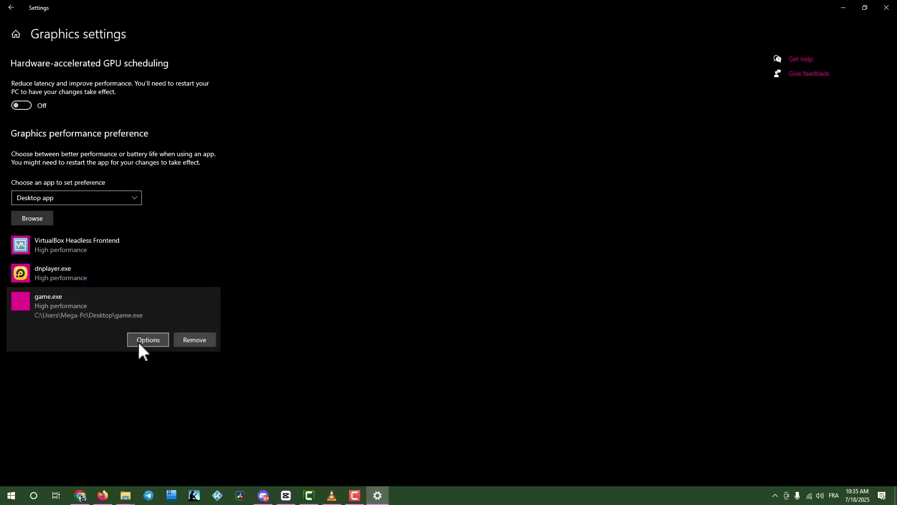
pyautogui.click(146, 341)
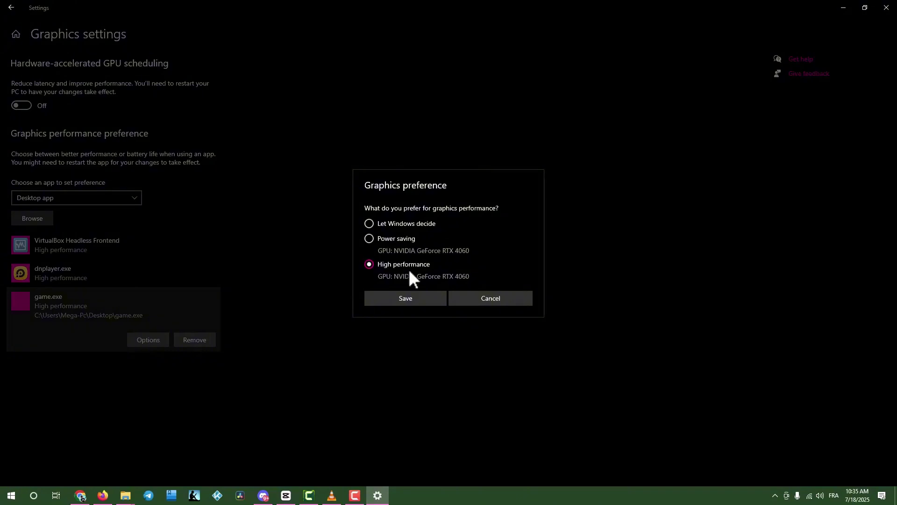
pyautogui.click(420, 299)
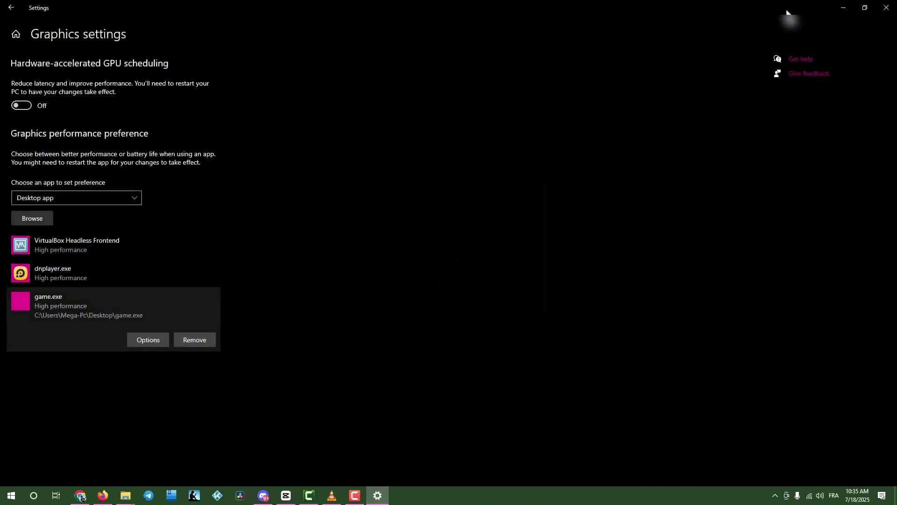
pyautogui.click(887, 8)
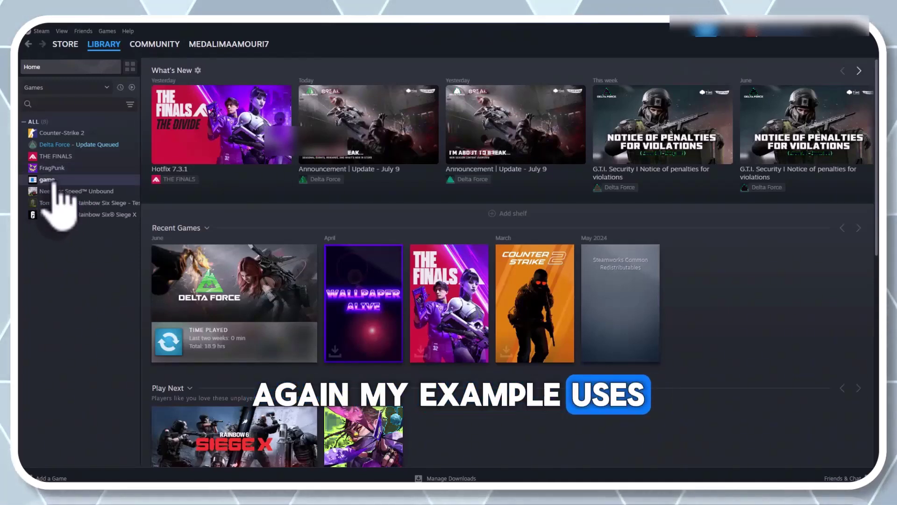
# Verify the integrity of the installed files of the library entry "game" in Steam
pyautogui.click(56, 180)
pyautogui.rightClick(65, 183)
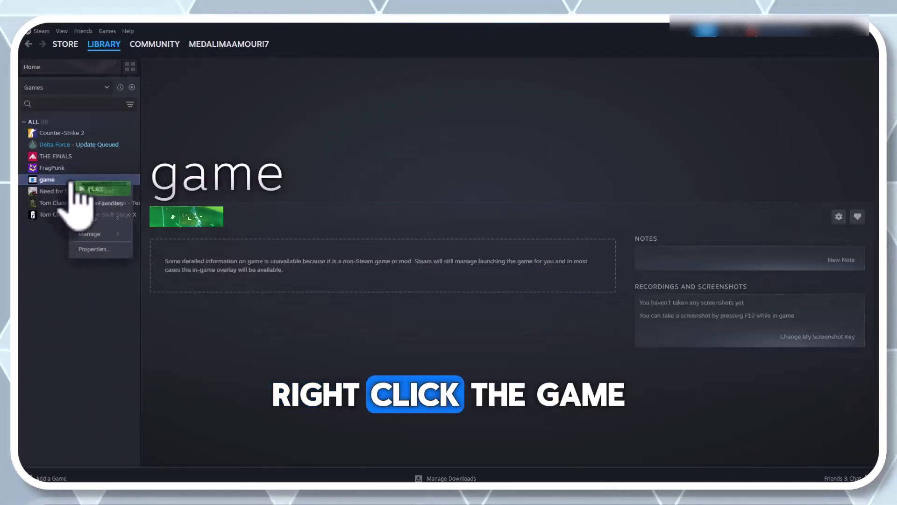
pyautogui.click(105, 249)
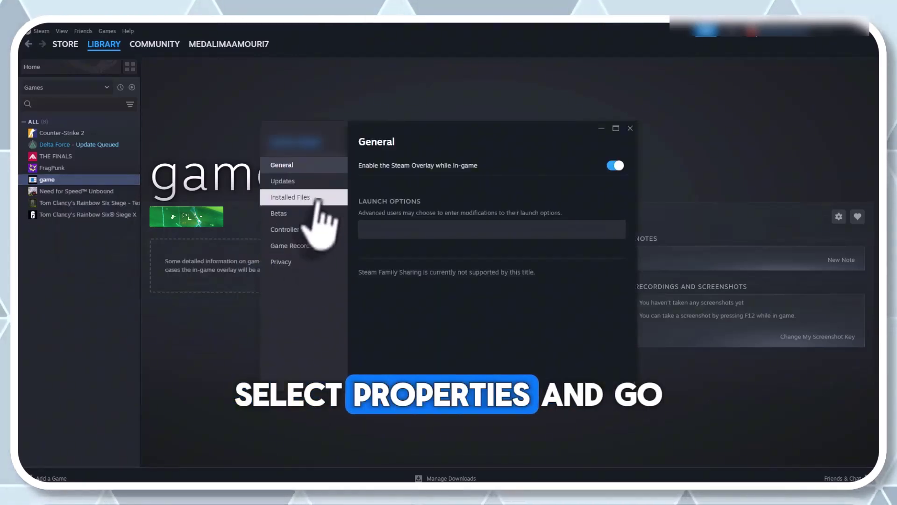
pyautogui.click(299, 197)
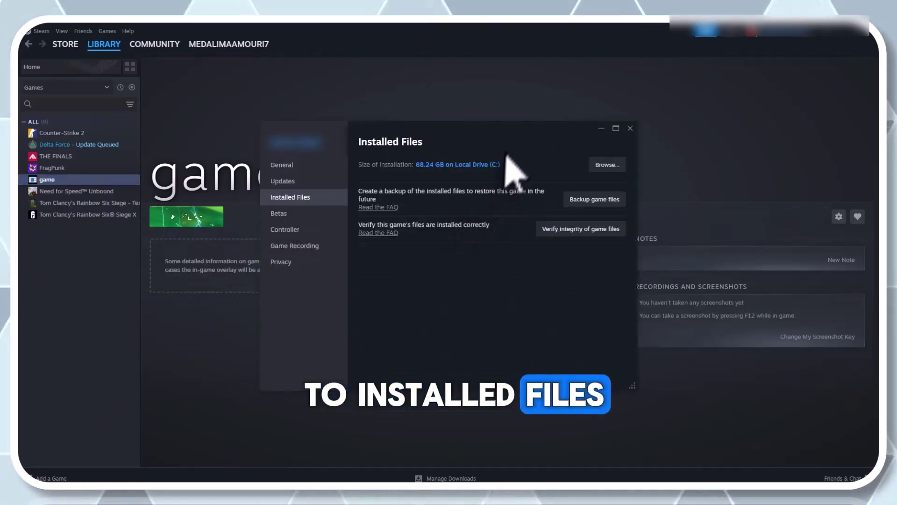
pyautogui.click(571, 230)
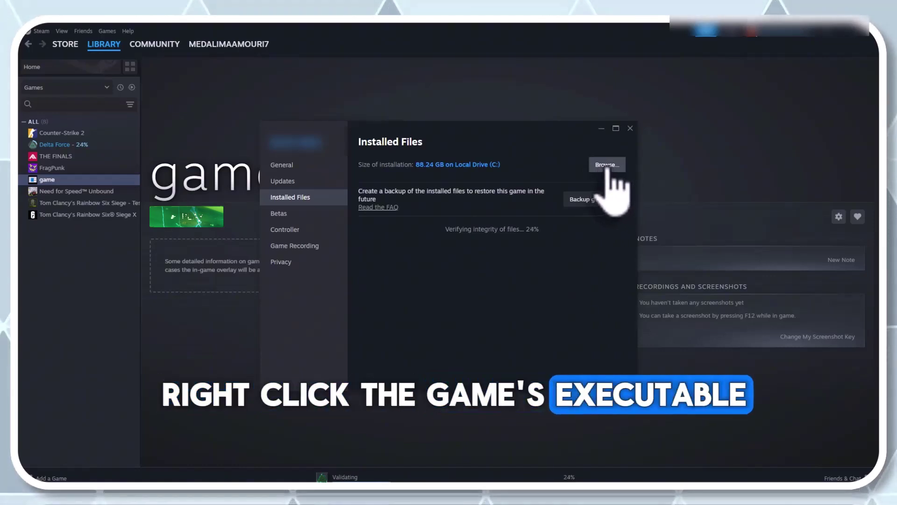
# Browse to the game's installation folder and open the properties of game.exe
pyautogui.click(607, 166)
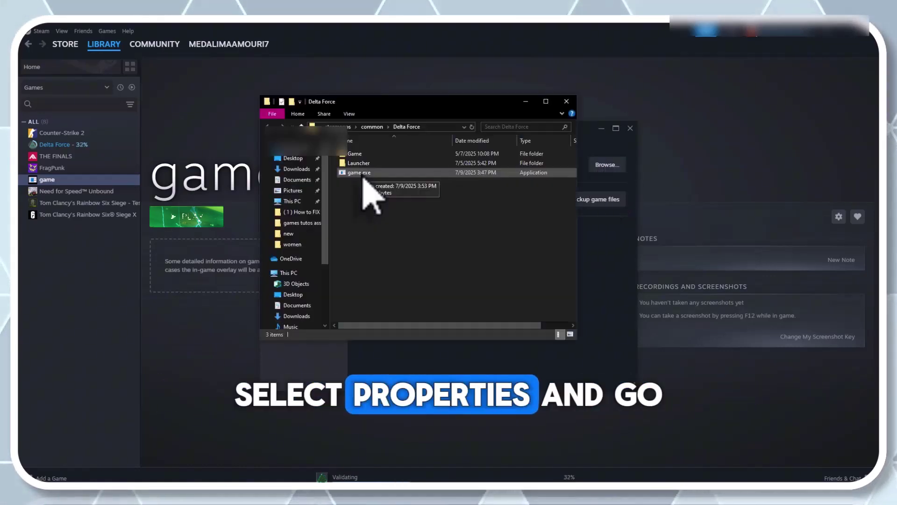
pyautogui.rightClick(363, 173)
pyautogui.click(402, 412)
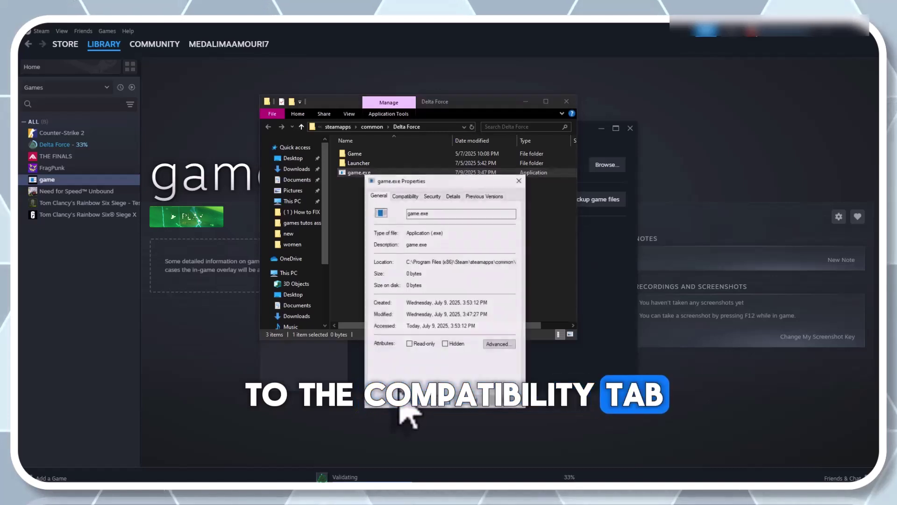
# Set game.exe to Windows 7 compatibility mode, disable fullscreen optimizations, run it as an administrator, and confirm the properties
pyautogui.click(405, 195)
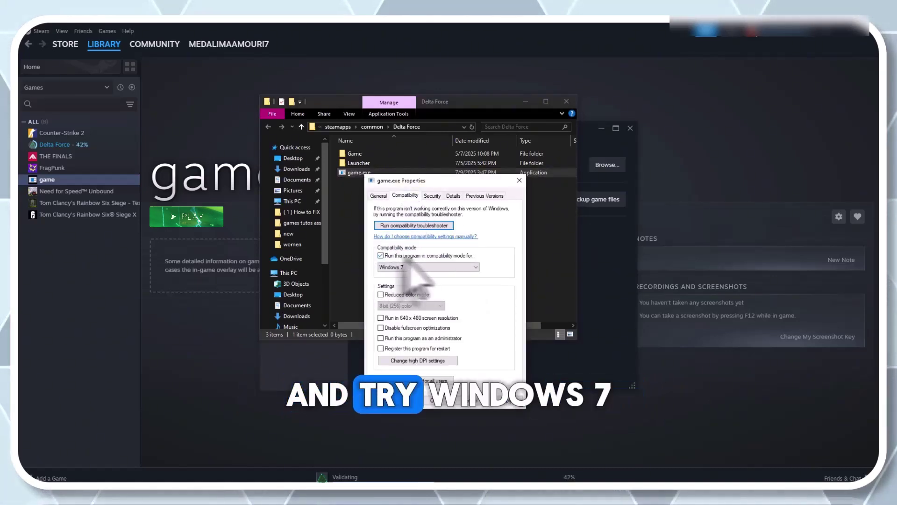
pyautogui.click(424, 267)
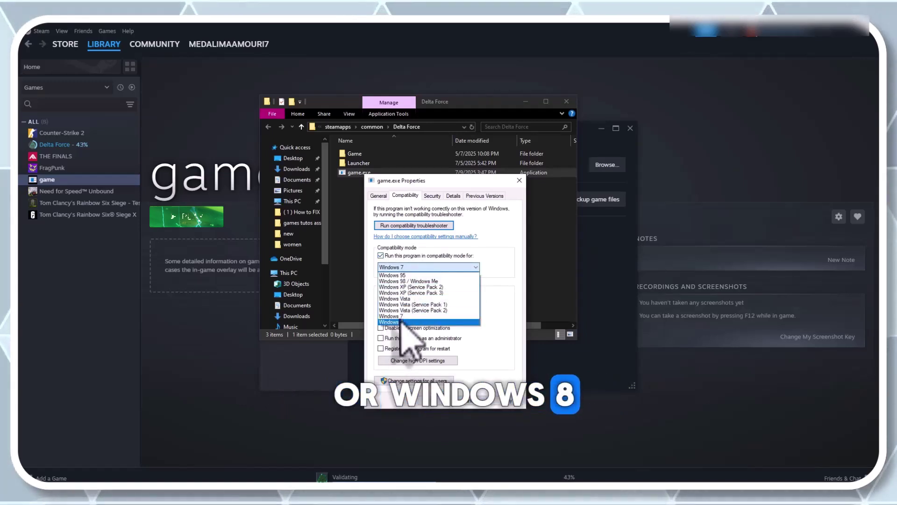
pyautogui.click(503, 281)
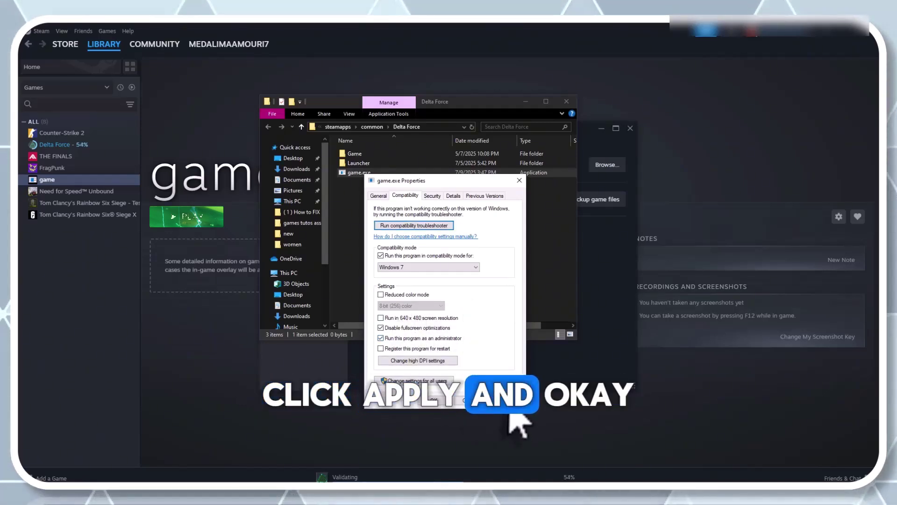
pyautogui.click(443, 400)
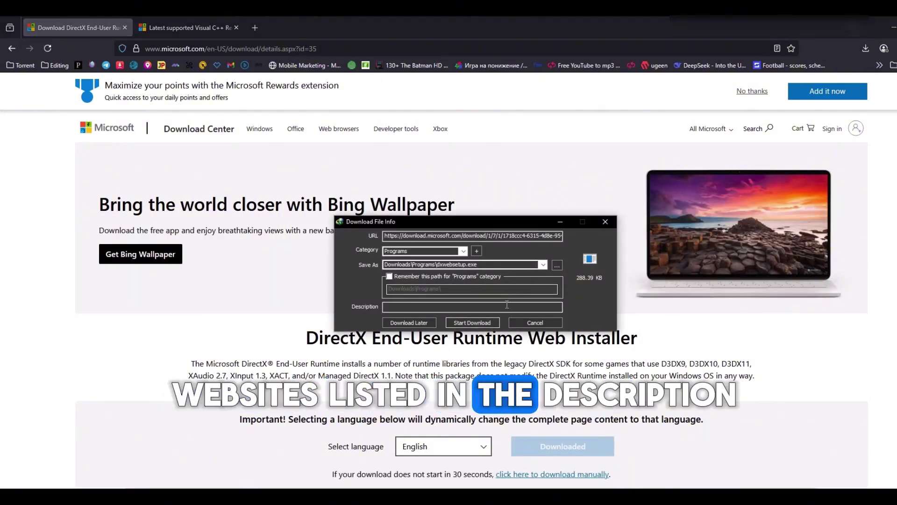
# Download dxwebsetup.exe, start the DirectX setup, accept the license agreement and continue past the Bing Bar offer
pyautogui.click(473, 323)
pyautogui.click(394, 310)
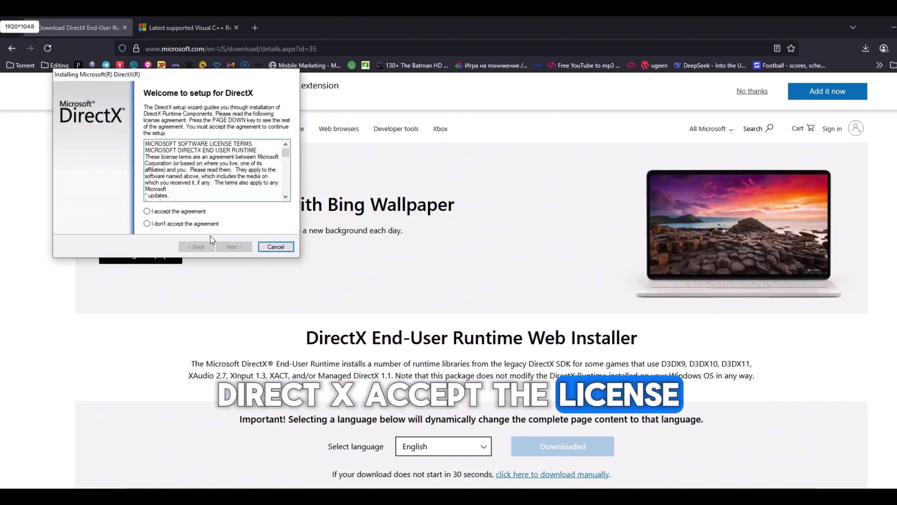
pyautogui.click(161, 214)
pyautogui.click(239, 248)
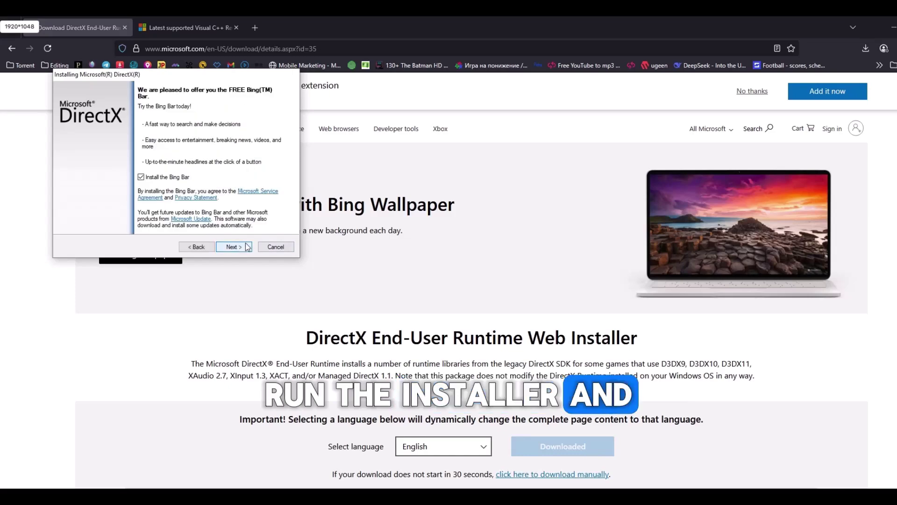
pyautogui.click(242, 247)
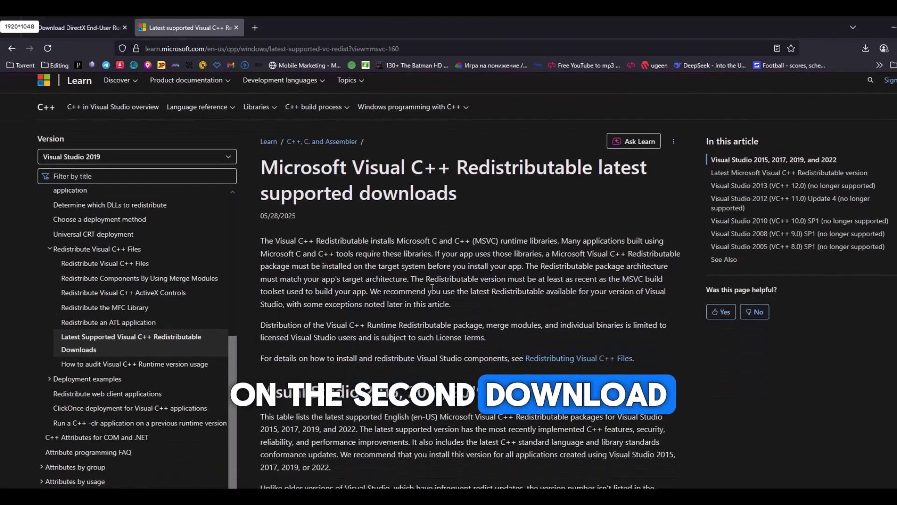
# Download VC_redist.arm64.exe, accept the license terms in the Microsoft Visual C++ 2015-2022 Redistributable (x64) setup and start the installation
pyautogui.scroll(-10, 440, 274)
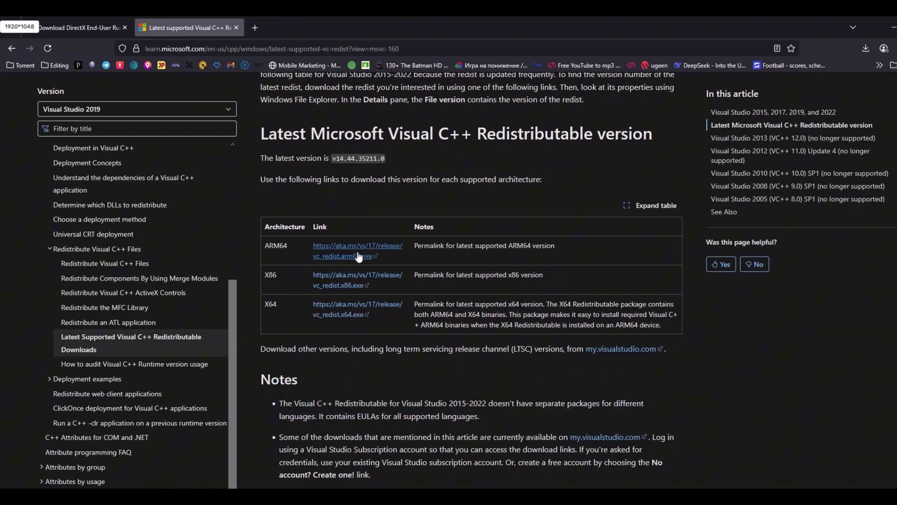
pyautogui.click(343, 283)
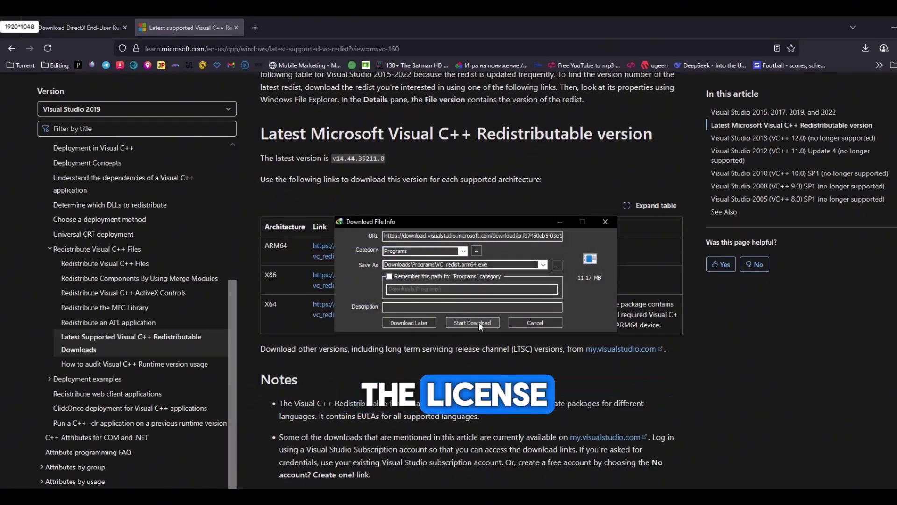
pyautogui.click(481, 322)
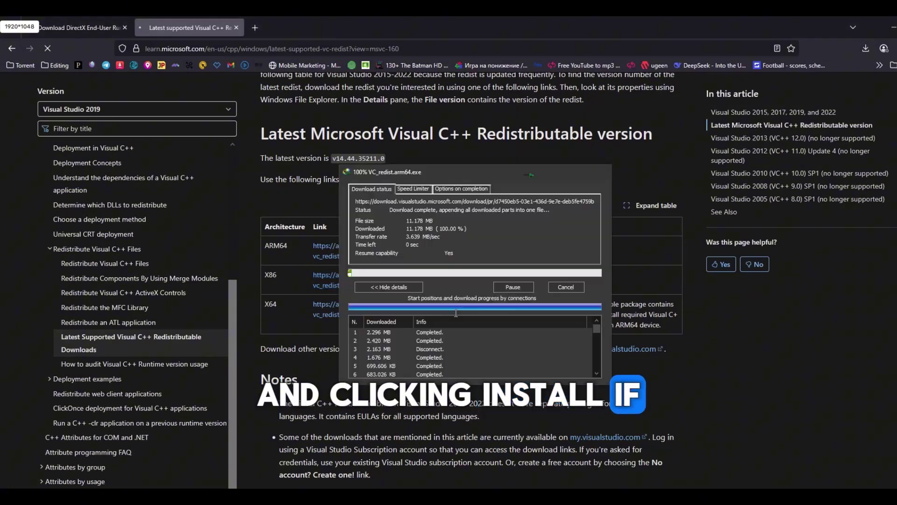
pyautogui.click(468, 322)
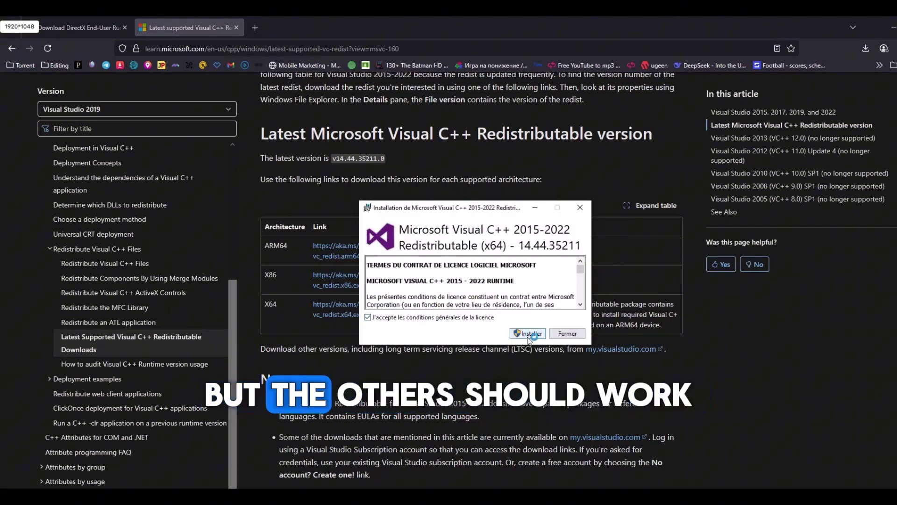
pyautogui.click(556, 335)
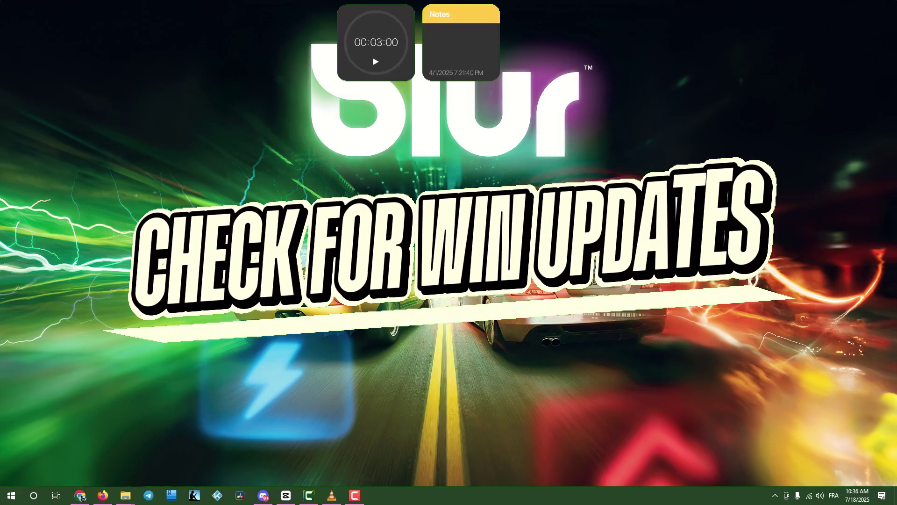
# Open the Windows Update settings to check the update status, and close them
pyautogui.press('super')
pyautogui.write('upd')
pyautogui.press('Return')
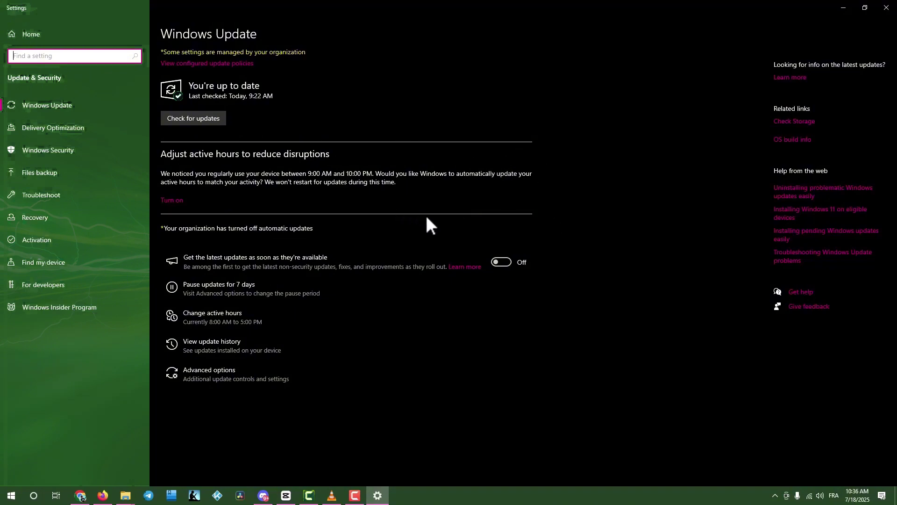
pyautogui.hotkey('alt', 'F4')
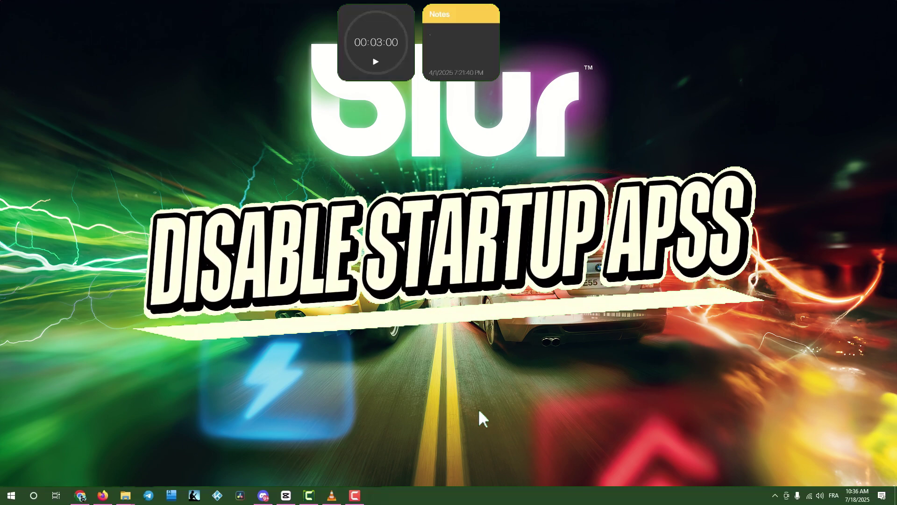
# Open Task Manager, review which startup apps are enabled, and close it
pyautogui.rightClick(492, 502)
pyautogui.click(520, 441)
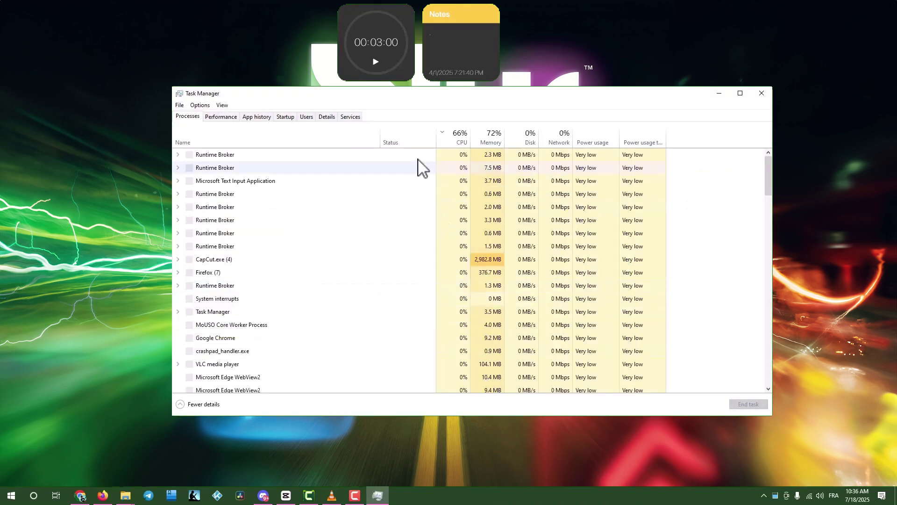
pyautogui.click(284, 117)
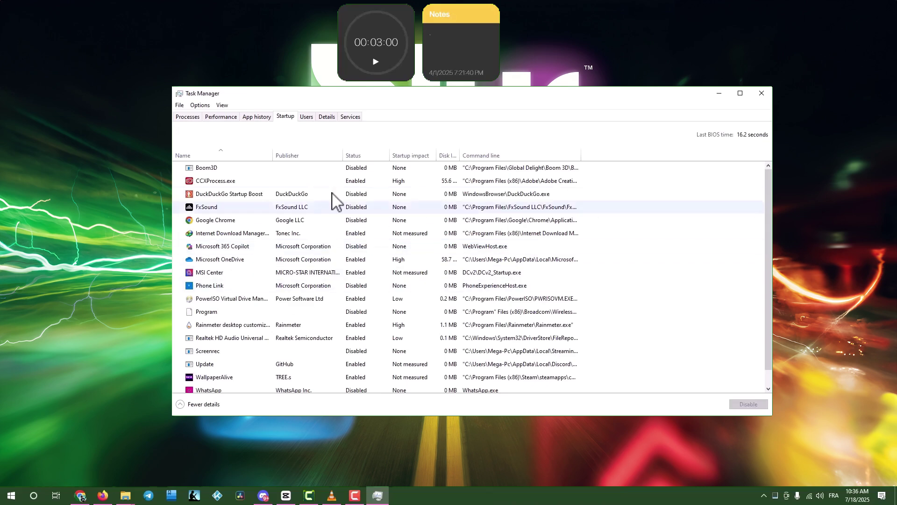
pyautogui.scroll(-1, 387, 280)
pyautogui.scroll(1, 443, 210)
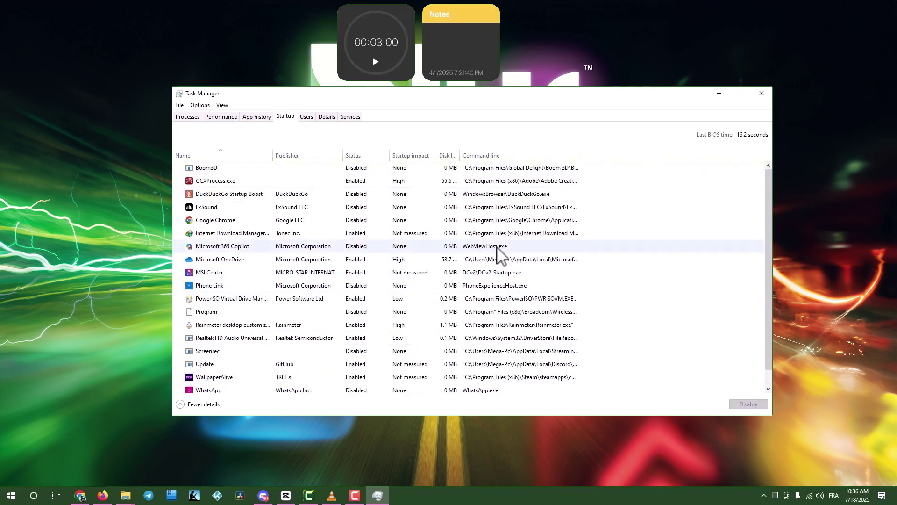
pyautogui.click(762, 93)
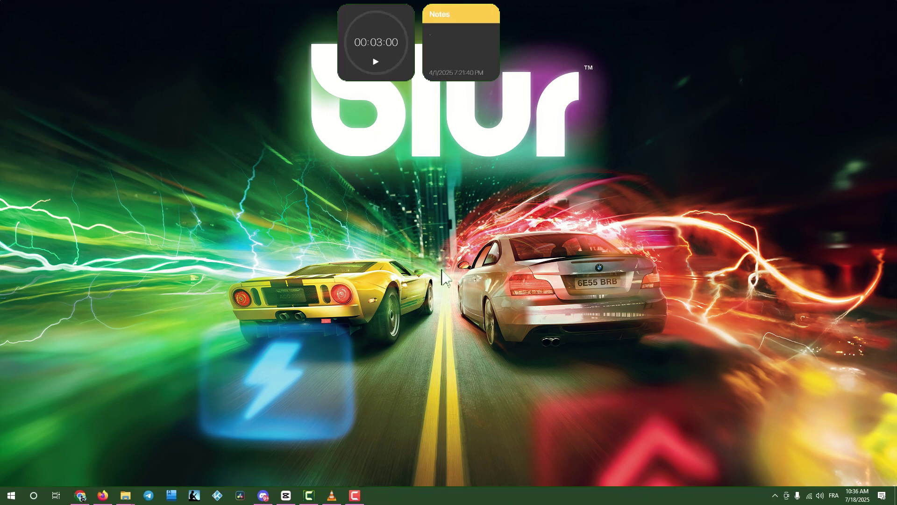
# Open the antivirus exclusions in Windows Security's virus and threat protection settings and start adding an exclusion
pyautogui.press('super')
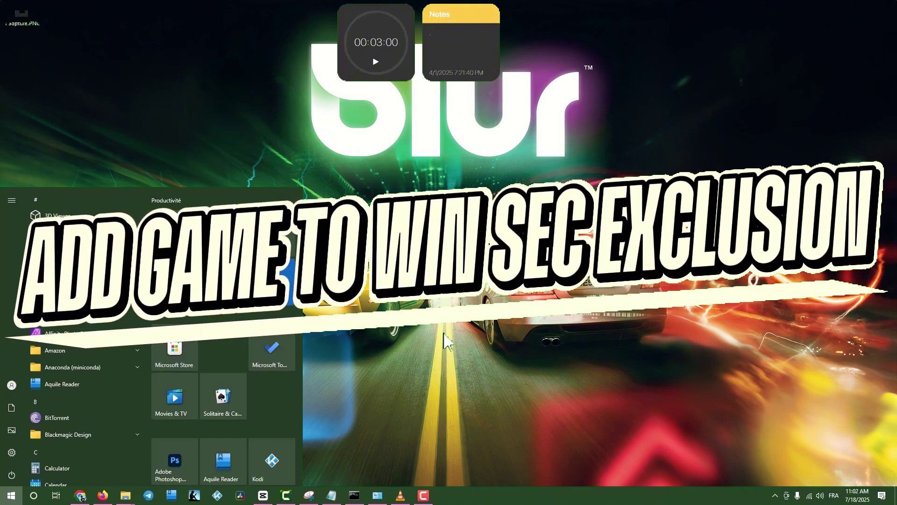
pyautogui.write('sec')
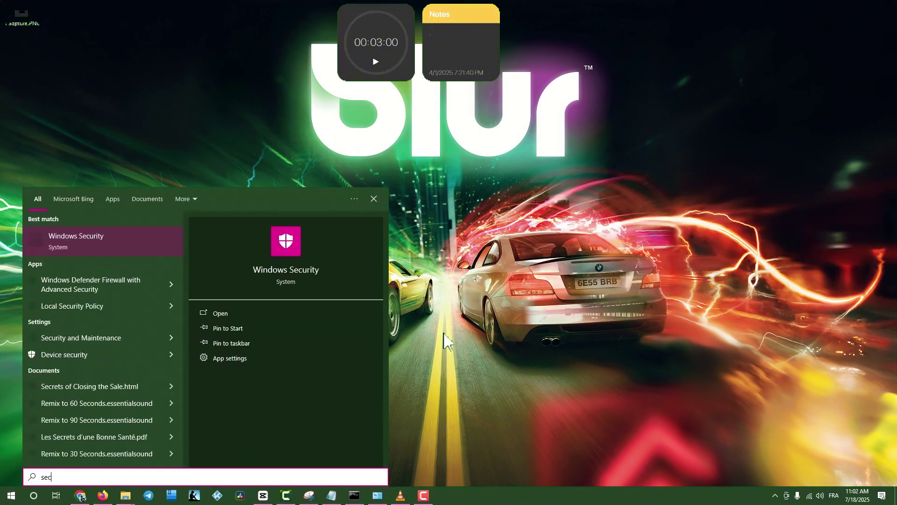
pyautogui.press('Return')
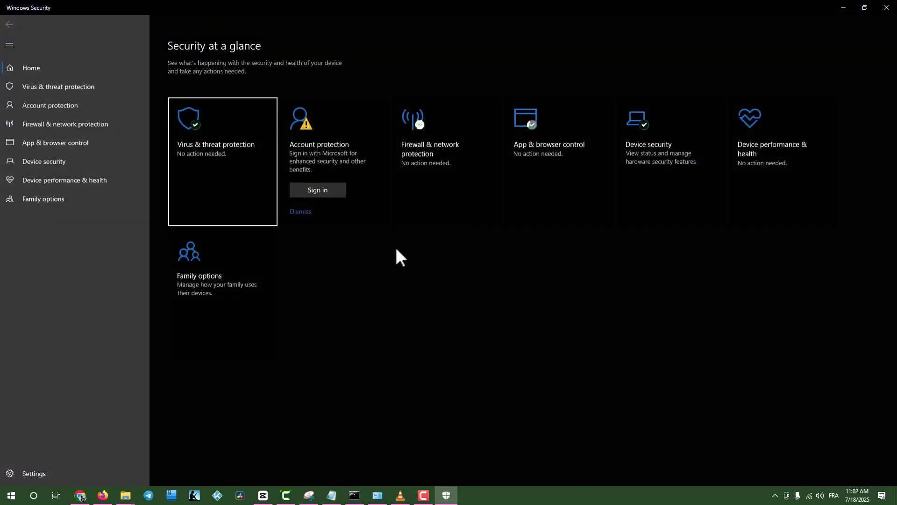
pyautogui.click(206, 135)
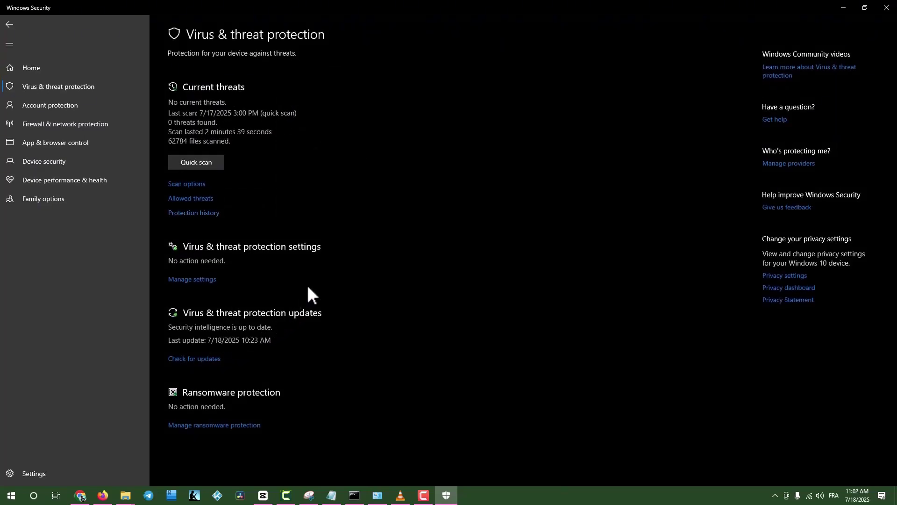
pyautogui.click(196, 279)
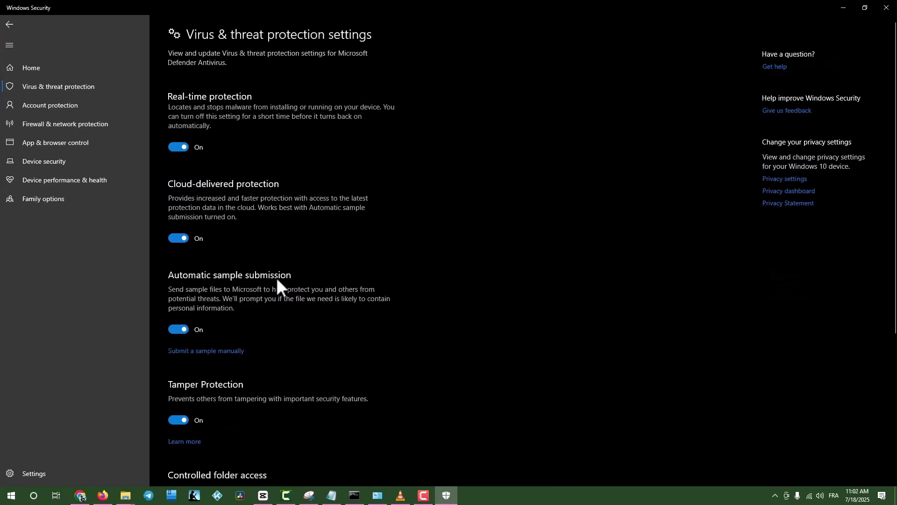
pyautogui.scroll(-5, 276, 280)
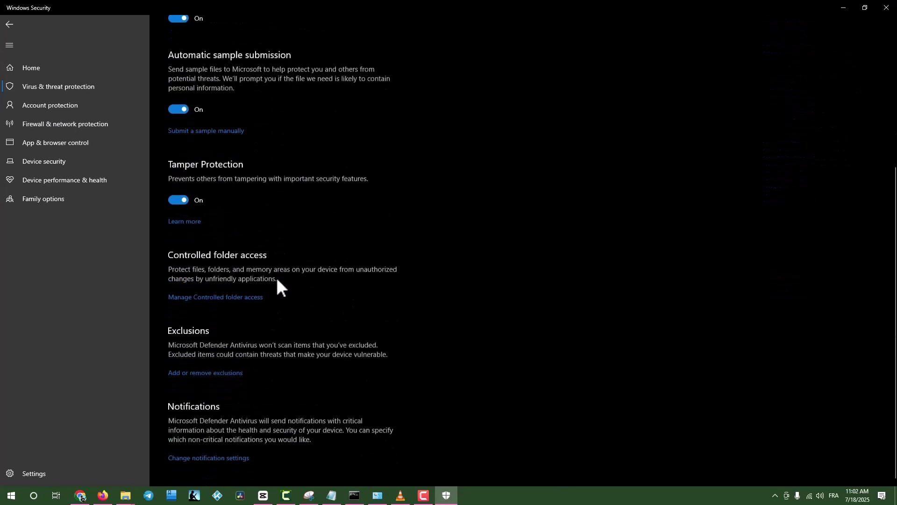
pyautogui.click(218, 374)
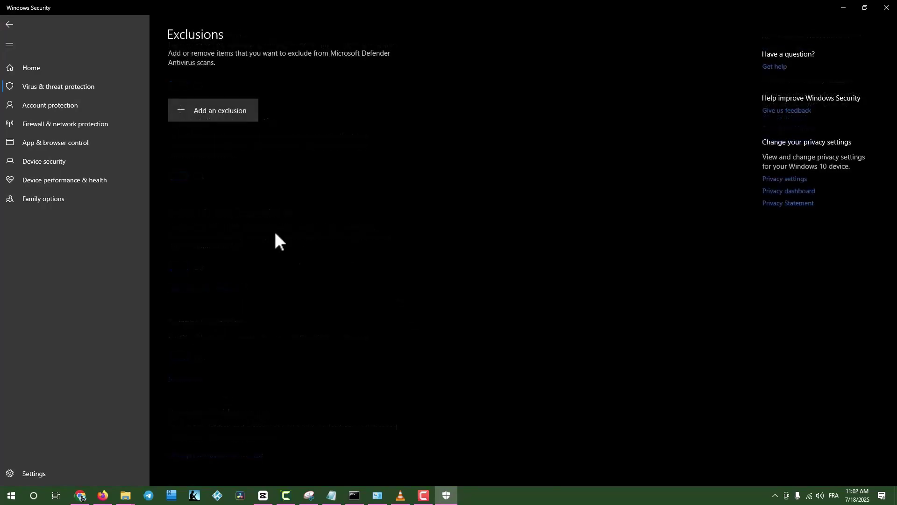
pyautogui.click(206, 111)
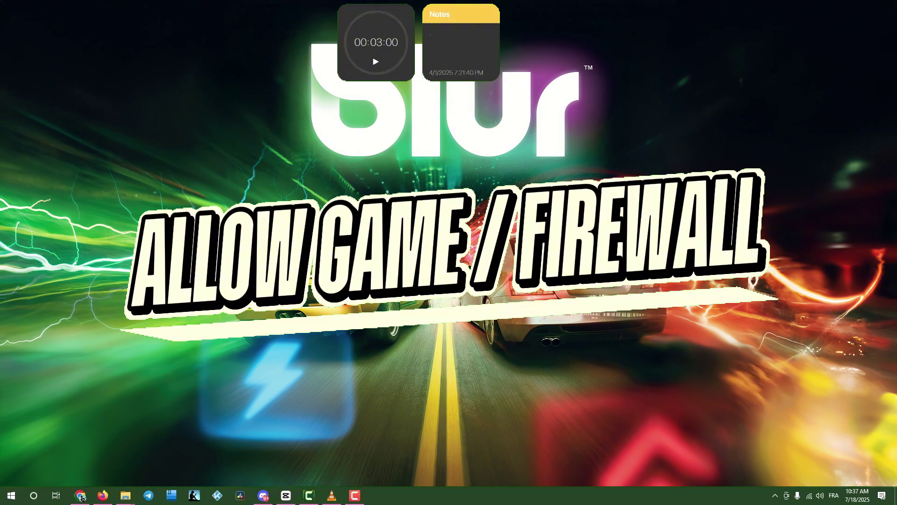
# Open the apps allowed through Windows Defender Firewall, unlock the list for changes, and view and dismiss the dialog for adding another app
pyautogui.press('super')
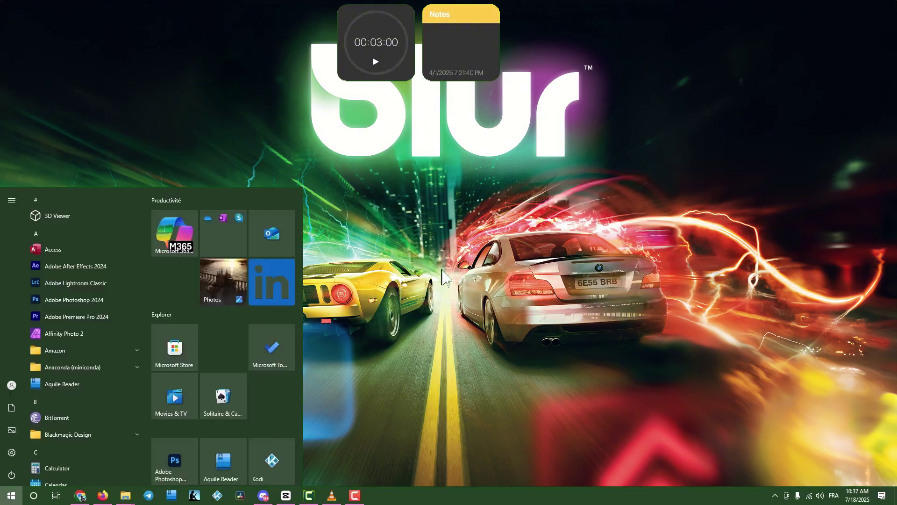
pyautogui.write('firewall')
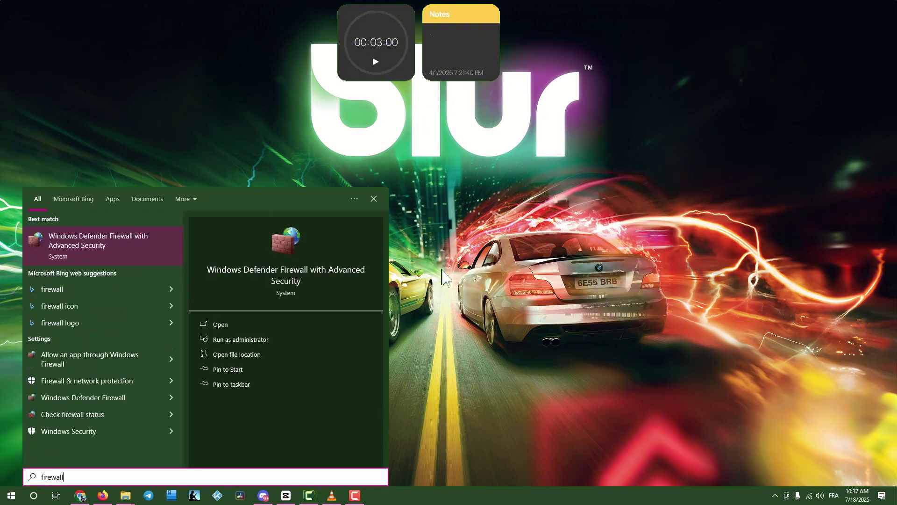
pyautogui.click(53, 361)
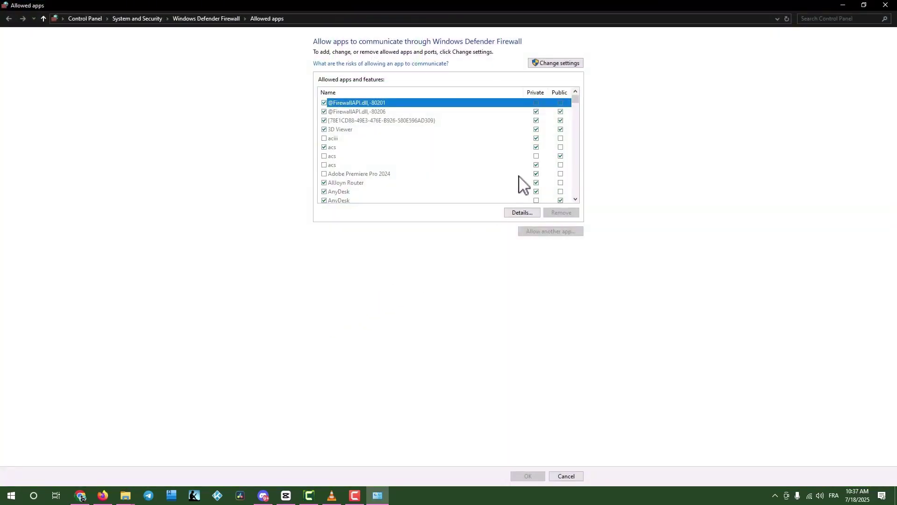
pyautogui.click(570, 65)
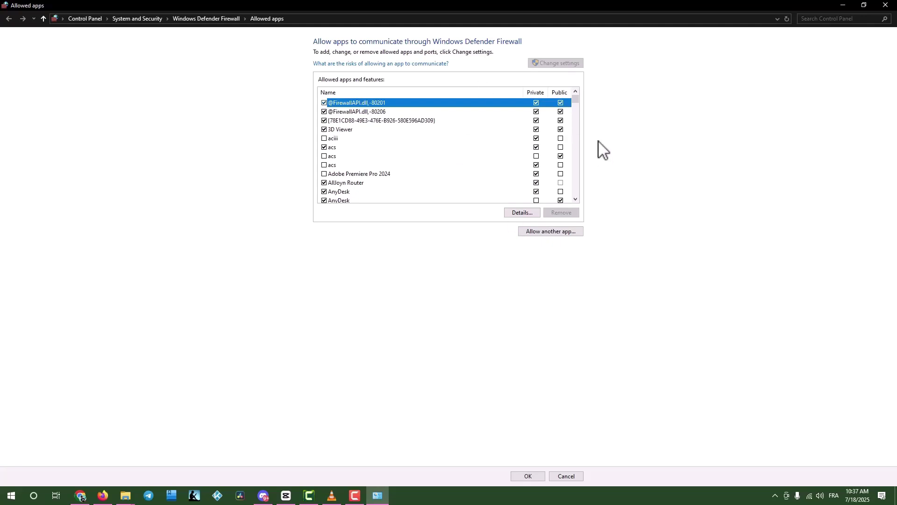
pyautogui.click(563, 231)
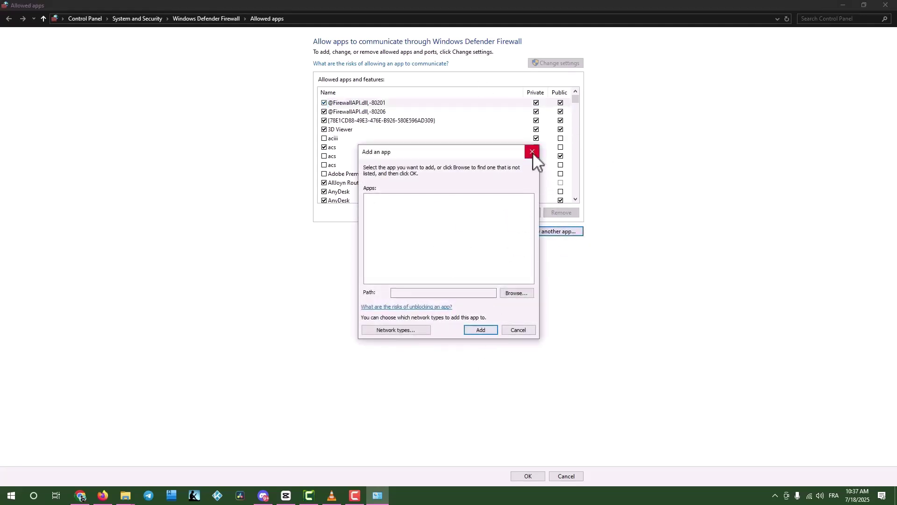
pyautogui.click(532, 152)
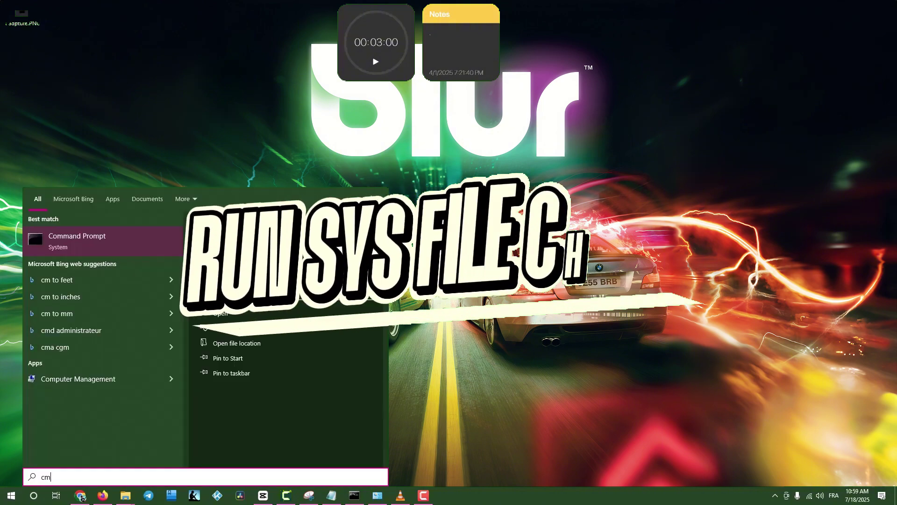
# Open Command Prompt as administrator and run the system file check with sfc /scannow
pyautogui.rightClick(125, 238)
pyautogui.click(129, 249)
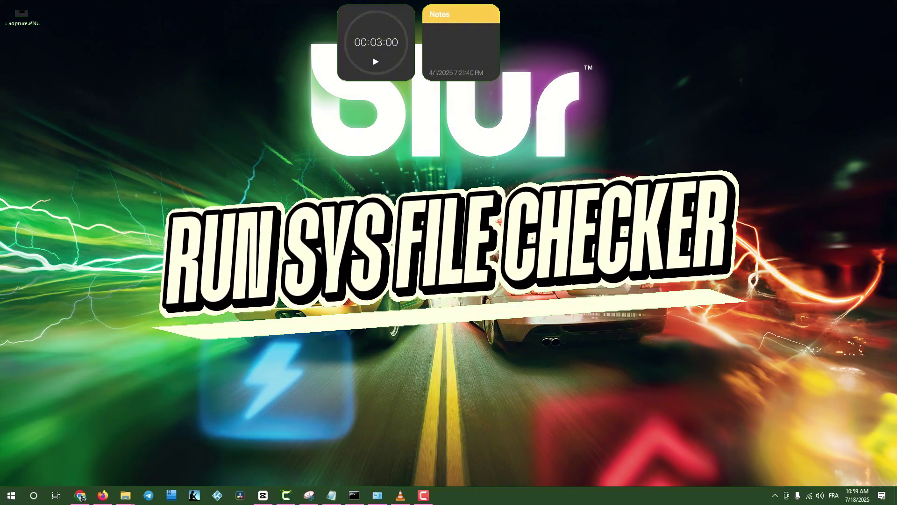
pyautogui.moveTo(349, 43); pyautogui.dragTo(491, 148)
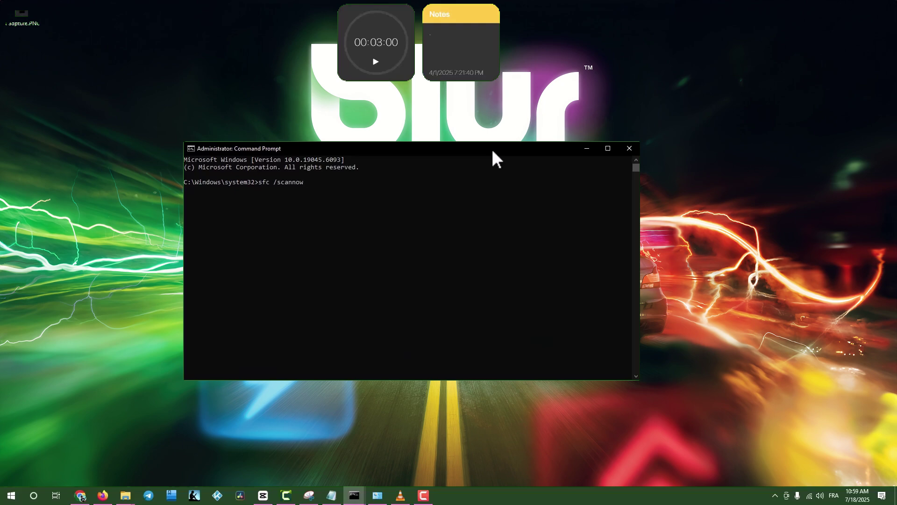
pyautogui.write('sfc /scannow')
pyautogui.press('Return')
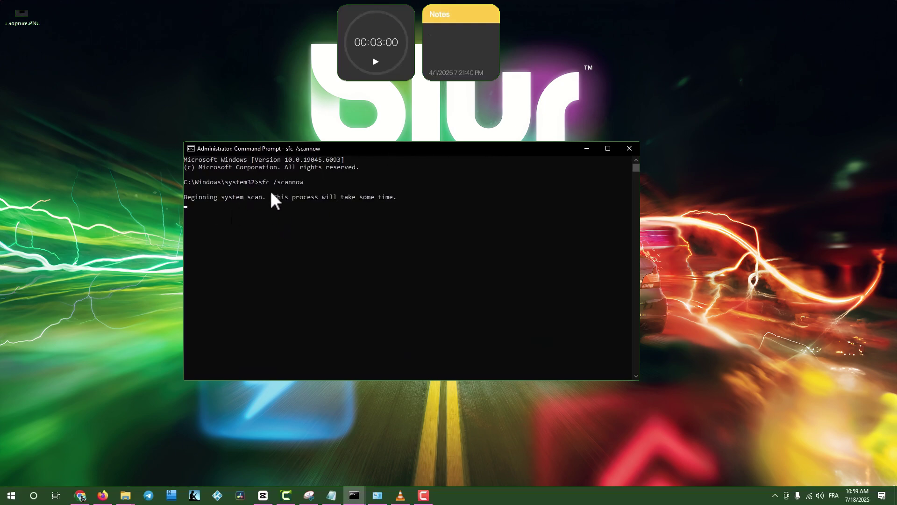